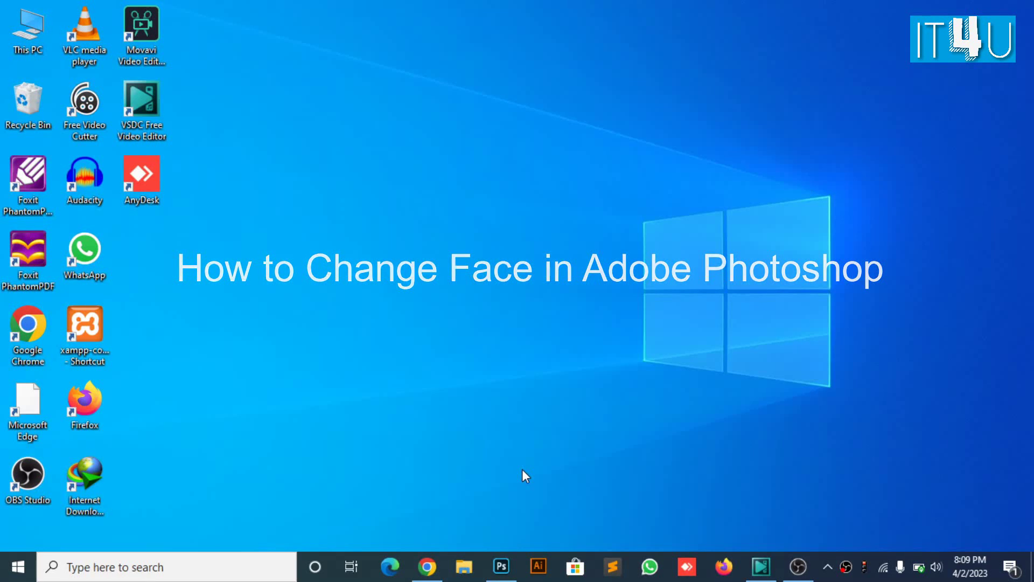
Return to Photoshop and drag the cut-out Mr. Bean face into the gettyimages red t-shirt photo.
click(497, 574)
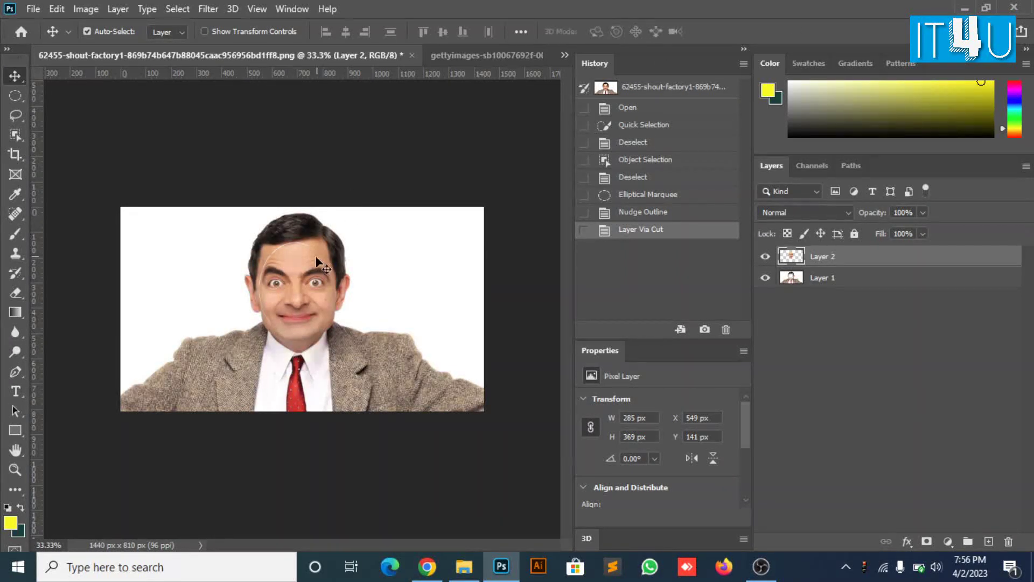
mouse_move(301, 275)
mouse_down()
mouse_move(450, 30)
mouse_move(451, 247)
mouse_up()
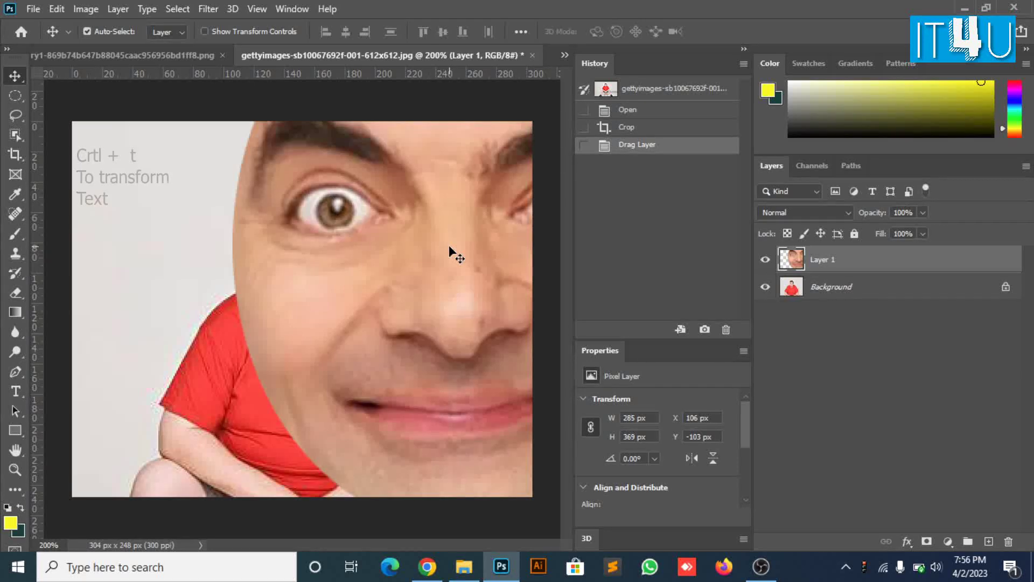
Free-transform the Bean face down to roughly a fifth of its size over the man's face.
key(ctrl+t)
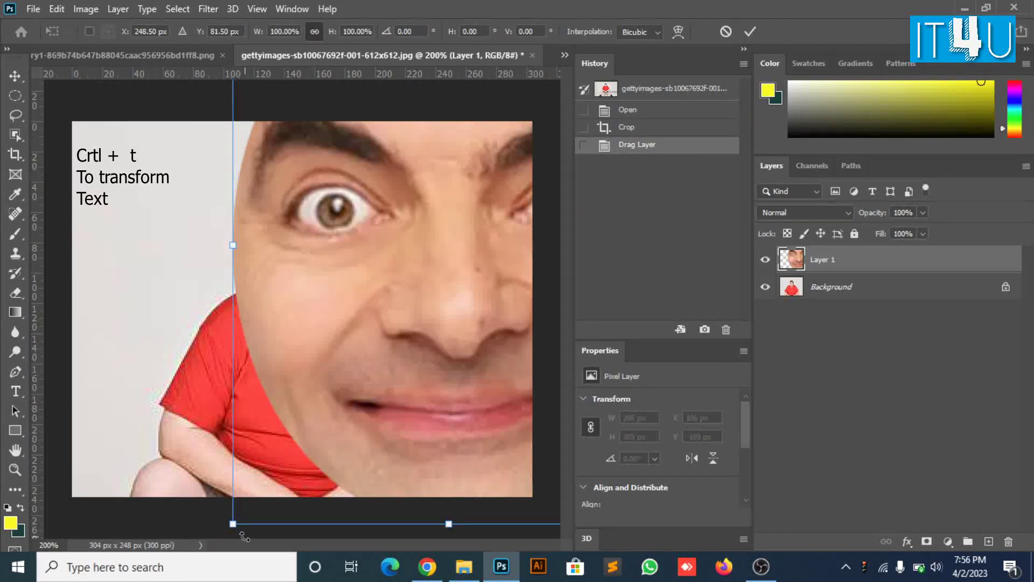
drag(233, 524, 425, 273)
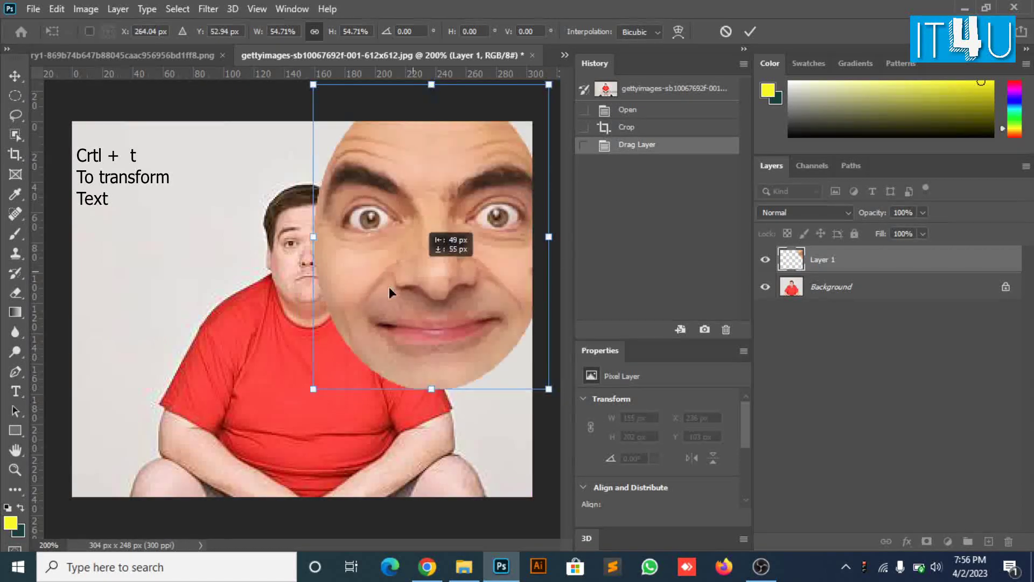
drag(528, 156, 384, 297)
drag(284, 410, 452, 234)
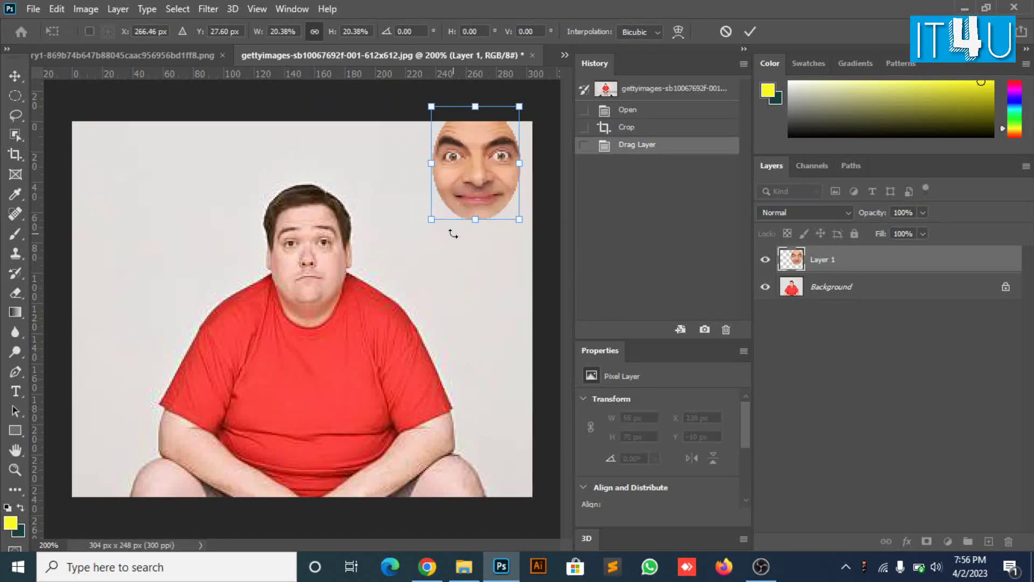
drag(496, 157, 397, 251)
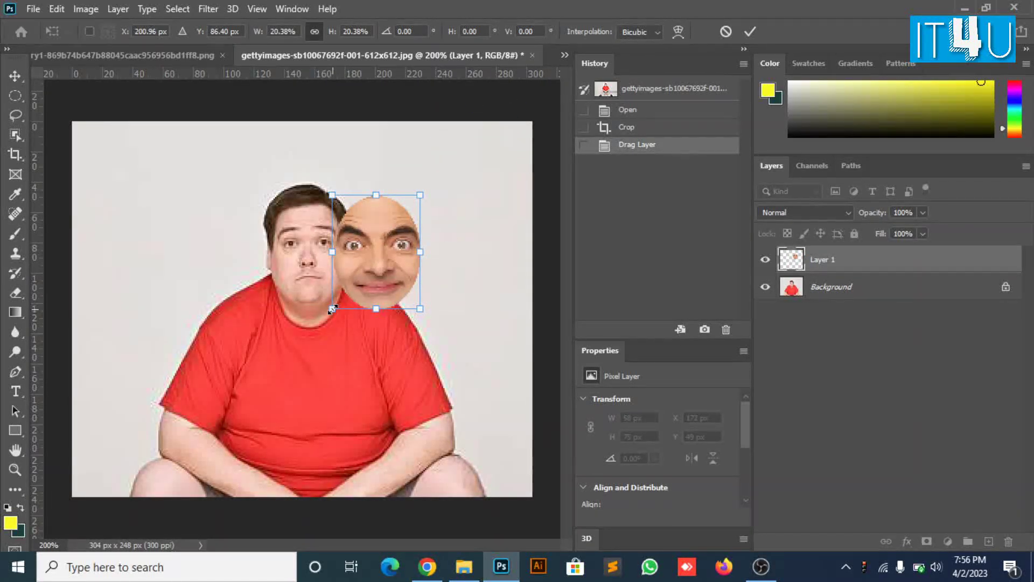
drag(333, 309, 344, 293)
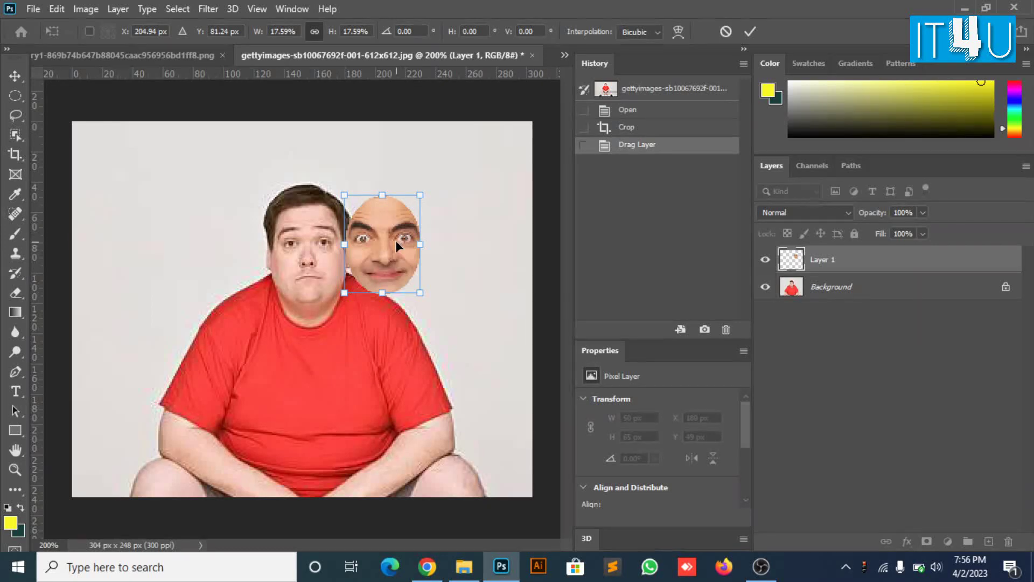
drag(395, 240, 323, 248)
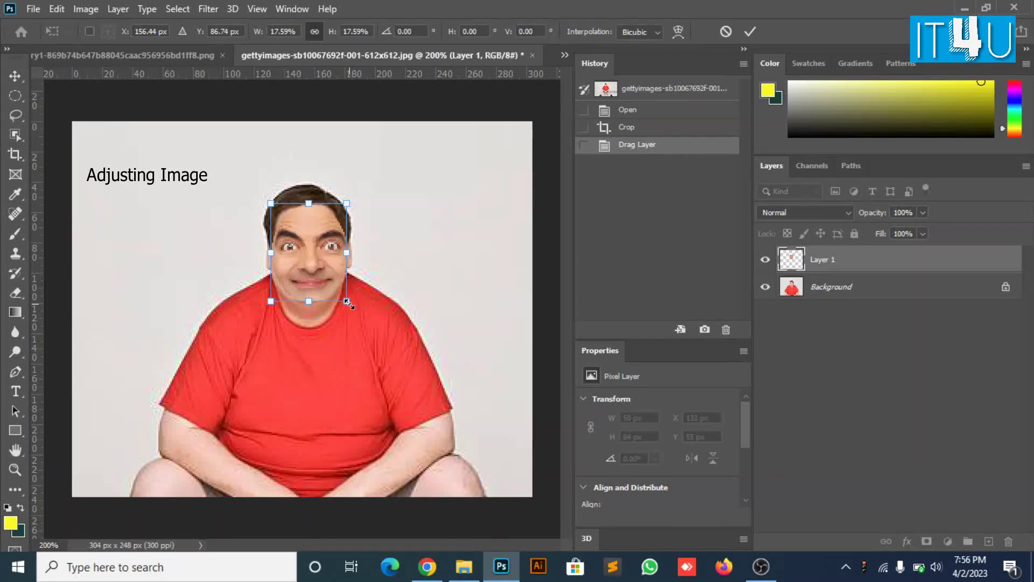
Fine-tune the face's size with a one-pixel right nudge and commit the transform.
drag(347, 303, 345, 301)
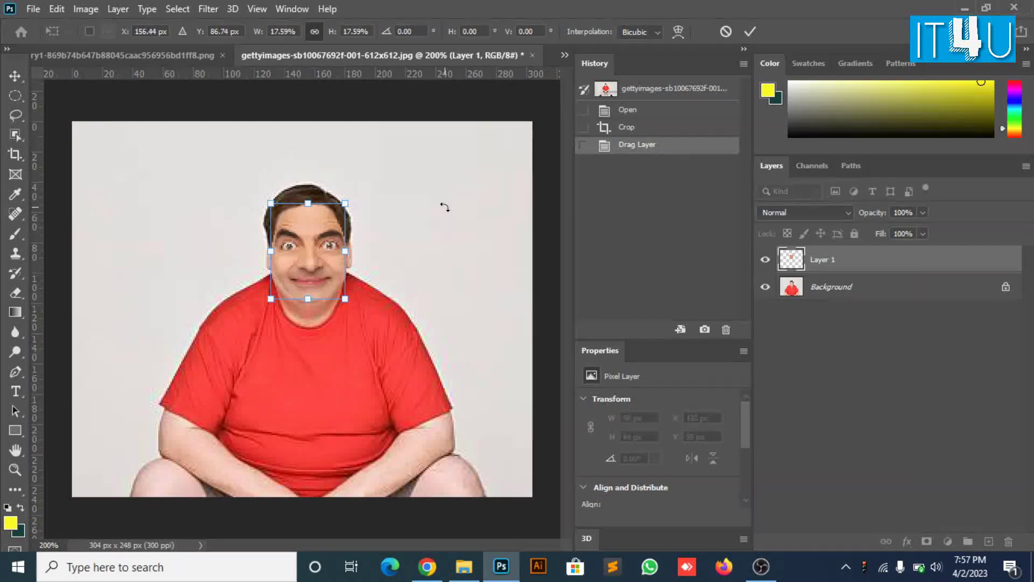
key(ctrl+z)
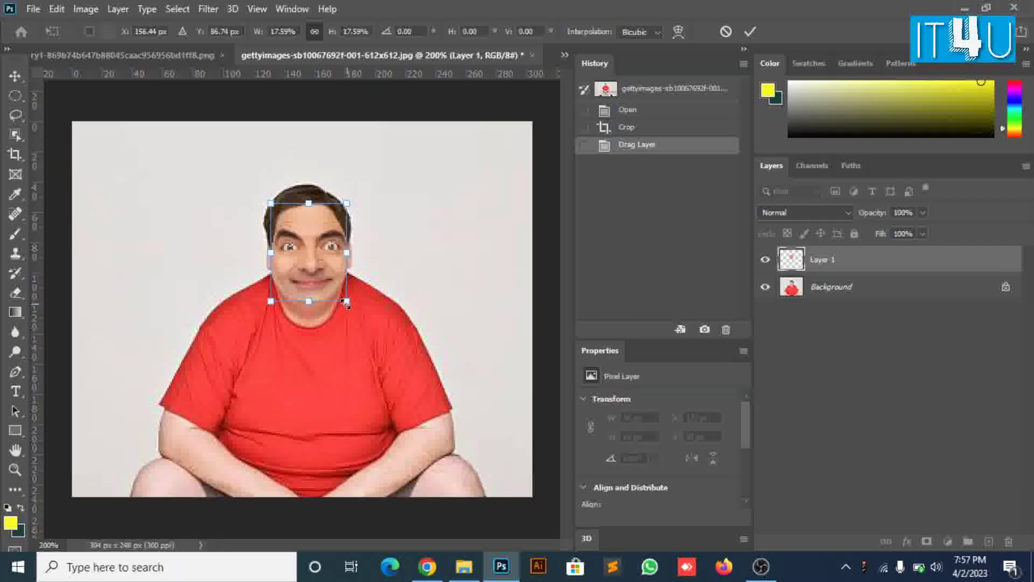
drag(346, 303, 341, 302)
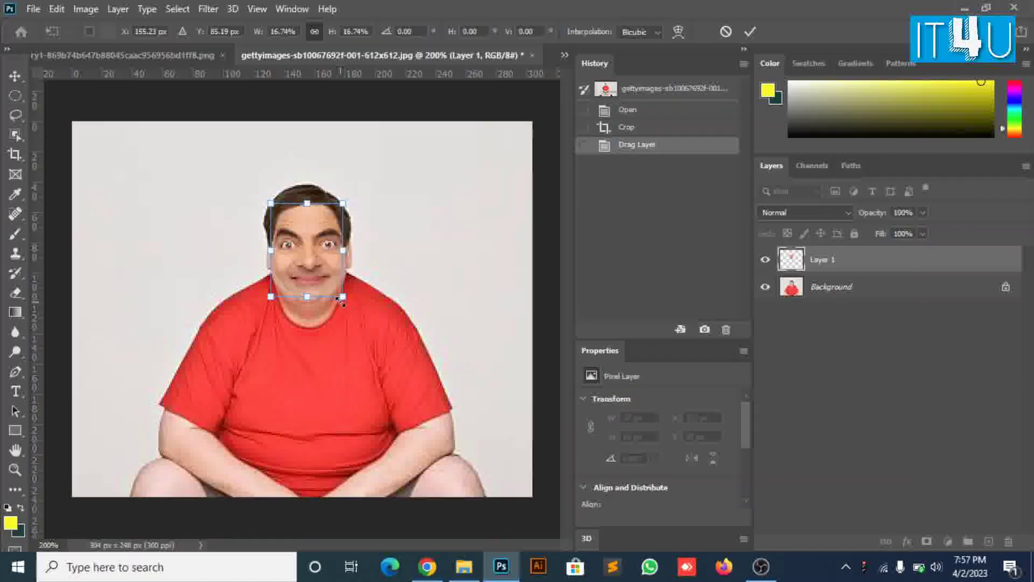
key(Right)
click(750, 31)
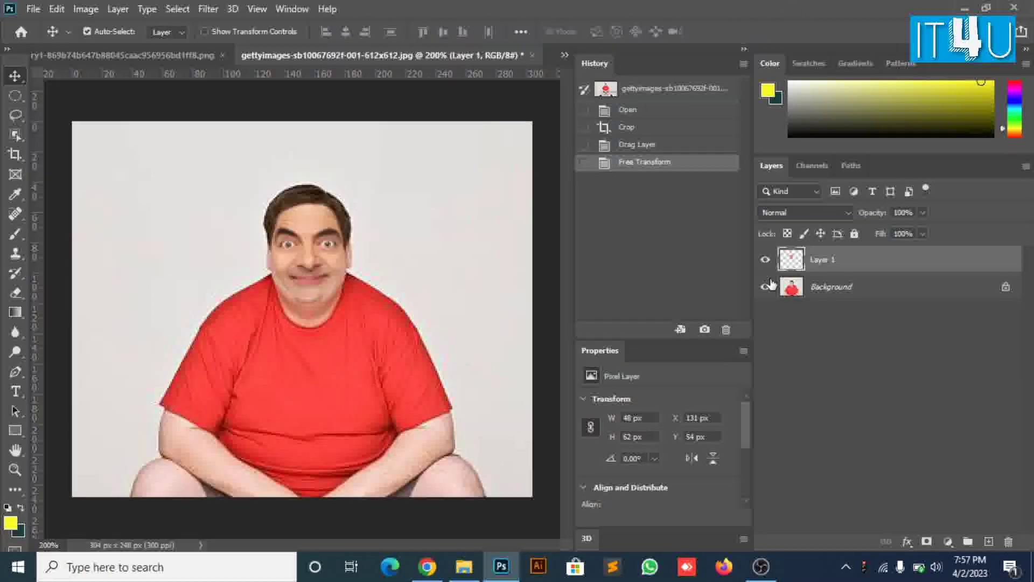
Unlock the background as Layer 0, hide the pasted face, and fit an elliptical selection around the man's face.
click(1006, 288)
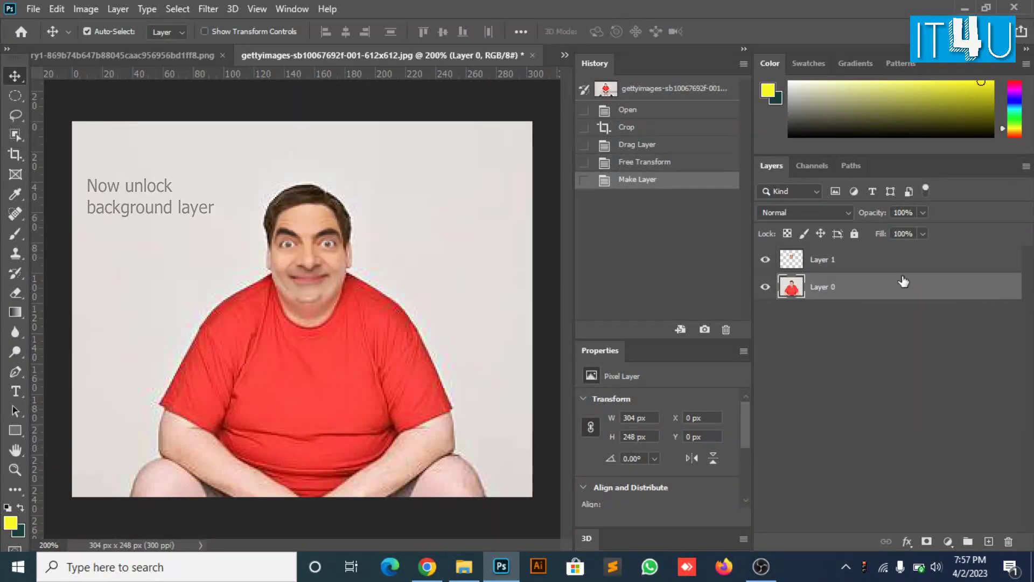
click(766, 259)
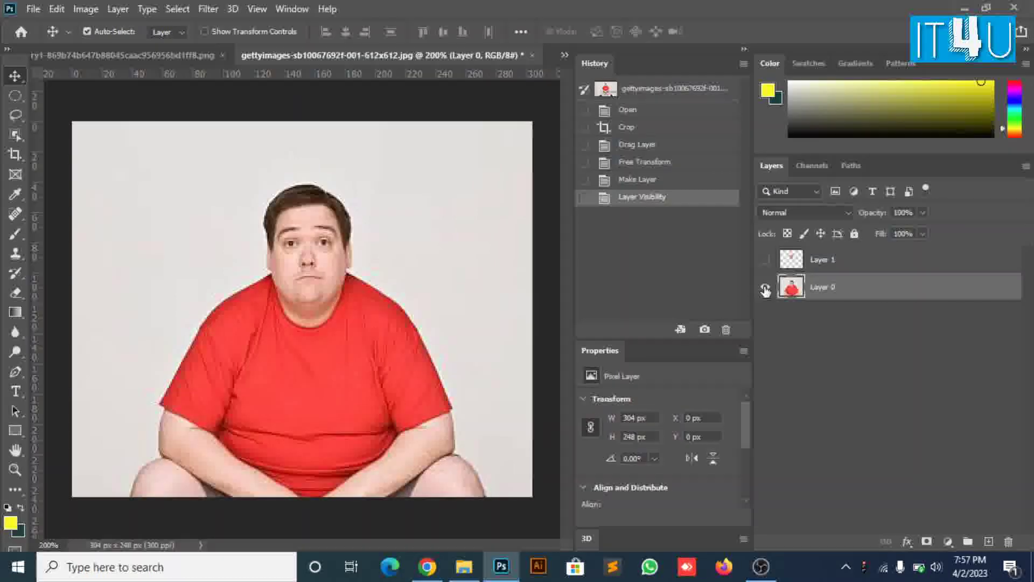
click(14, 95)
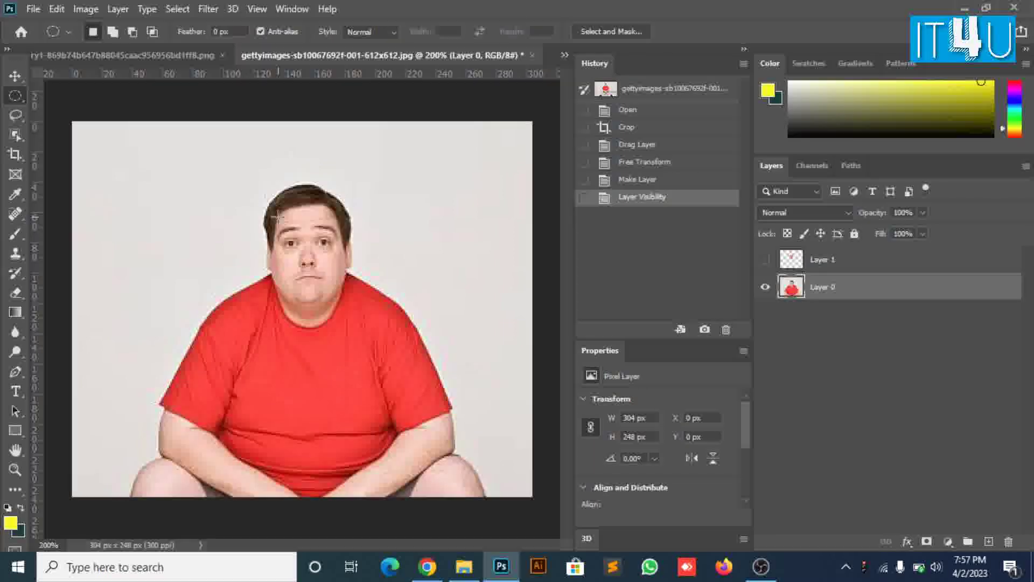
drag(278, 216, 344, 304)
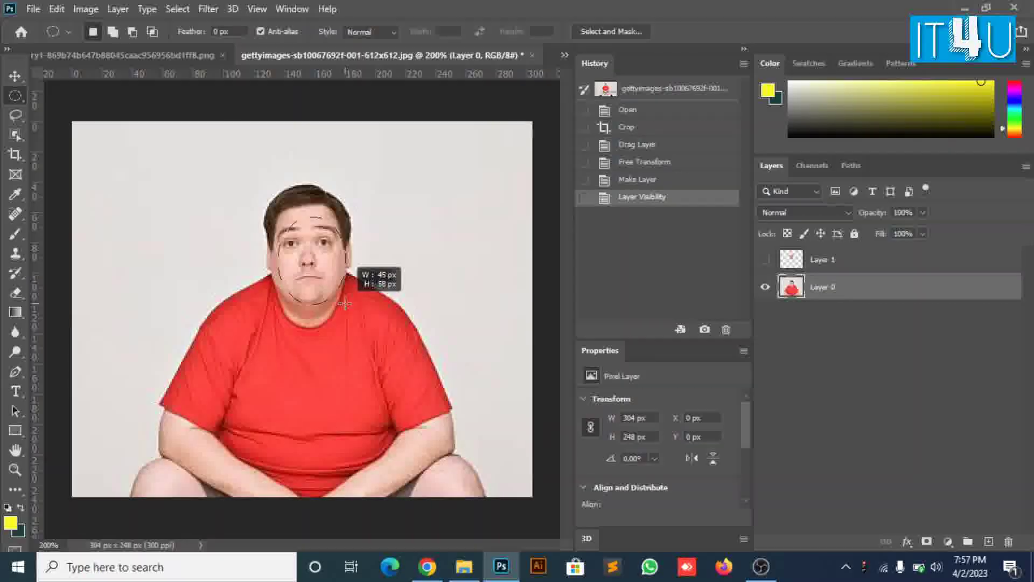
drag(345, 303, 349, 302)
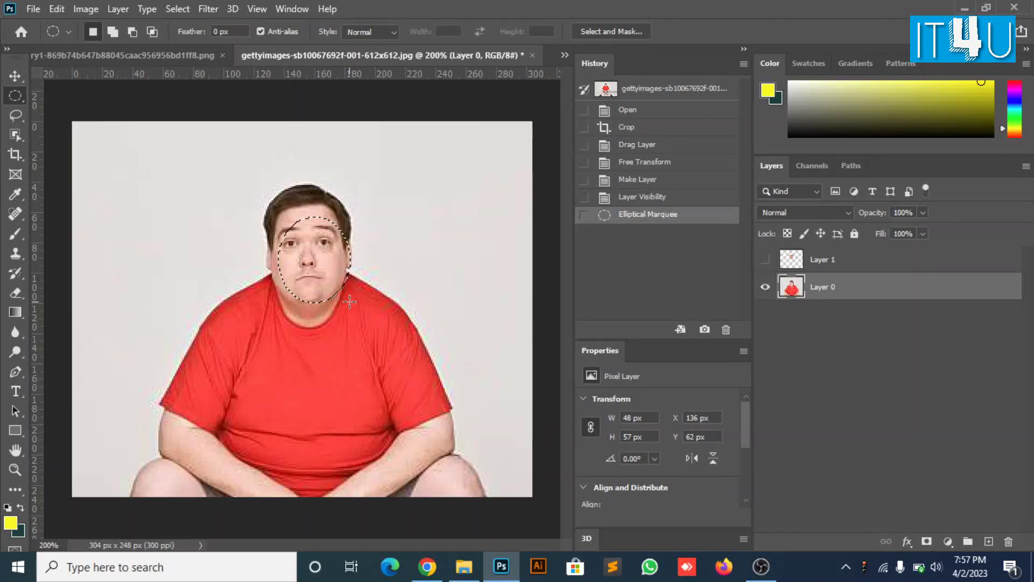
key(Up)
key(Up)
key(Up)
key(Left)
key(Left)
key(Left)
key(Left)
key(Left)
key(Left)
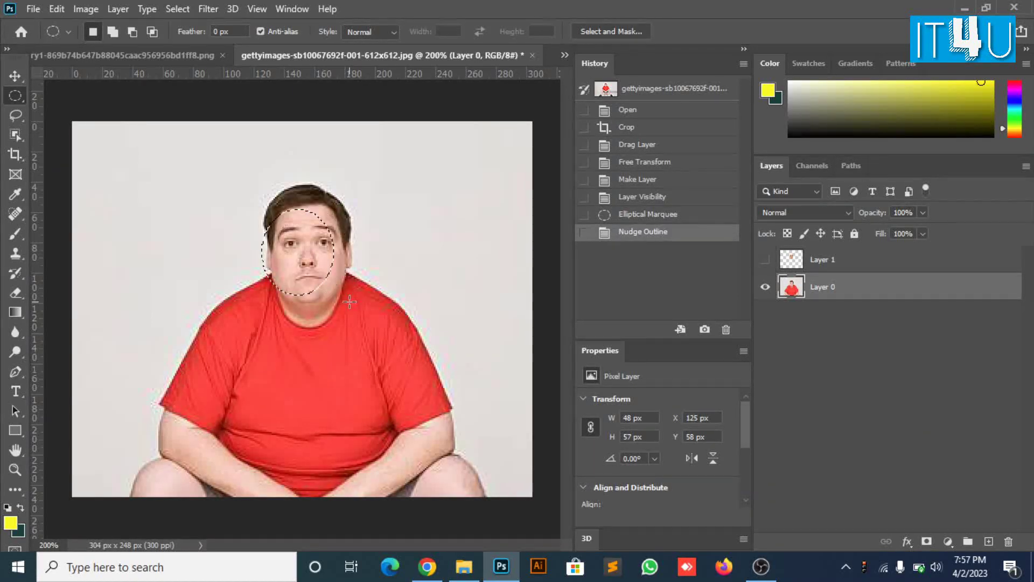
key(Right)
key(Right)
key(Right)
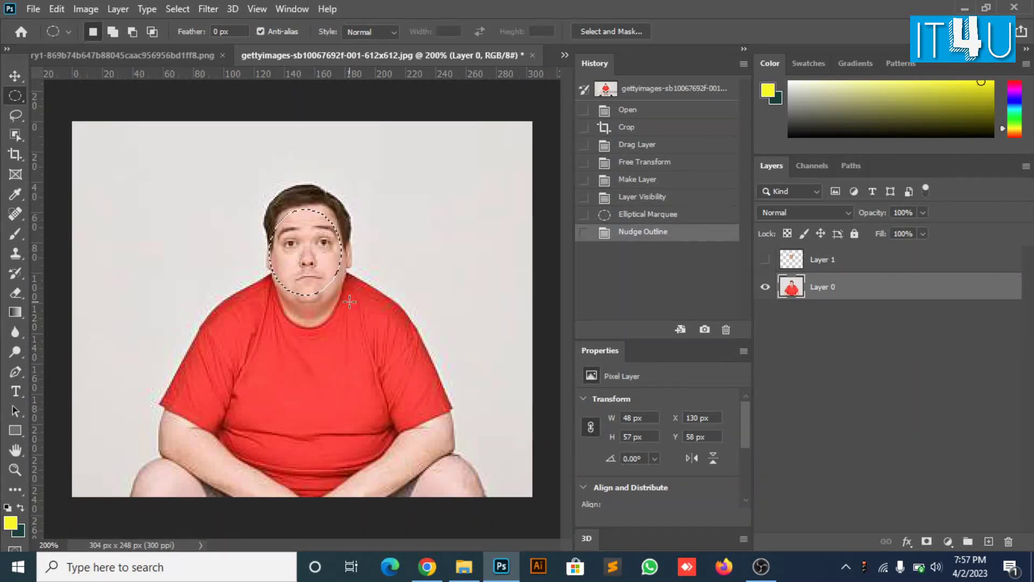
key(Right)
key(Right)
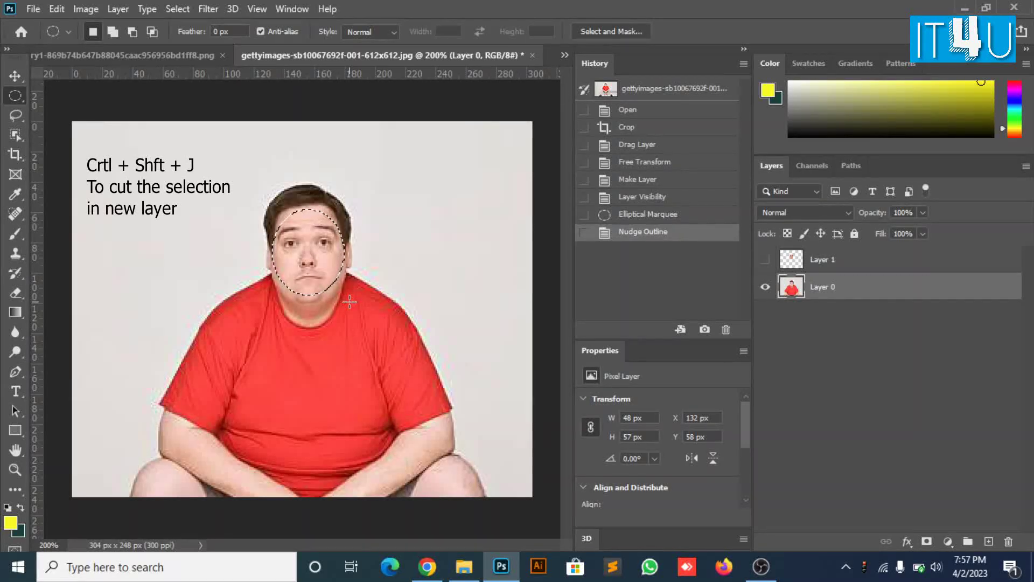
Cut the man's face onto its own hidden layer, then show and select the Bean face Layer 1.
key(ctrl+shift+j)
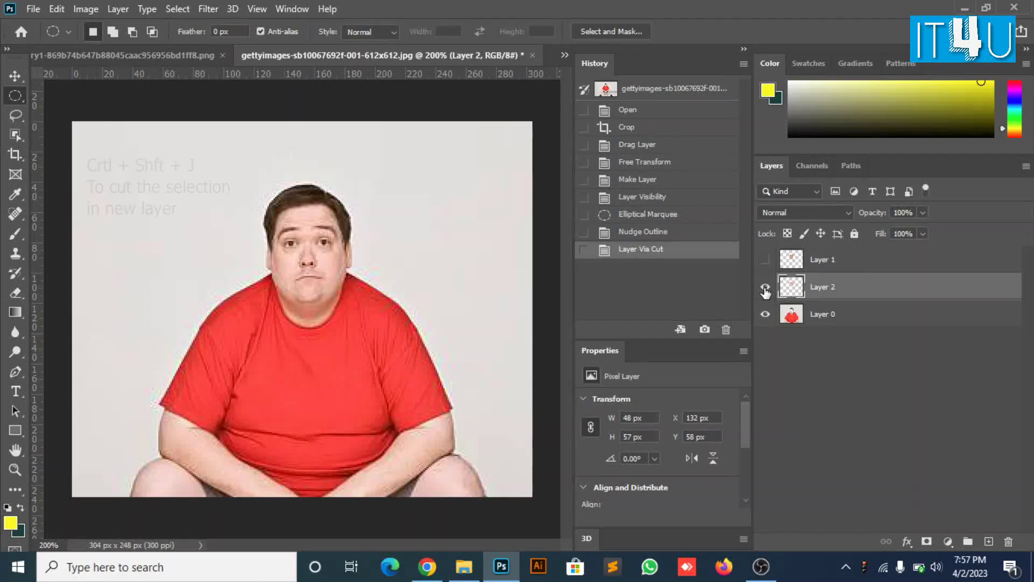
click(765, 286)
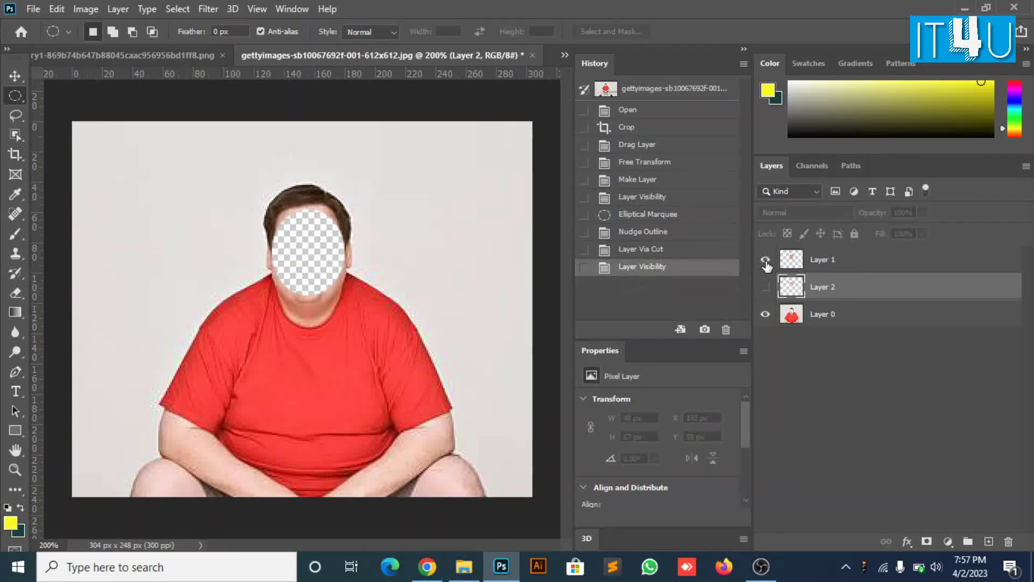
click(765, 260)
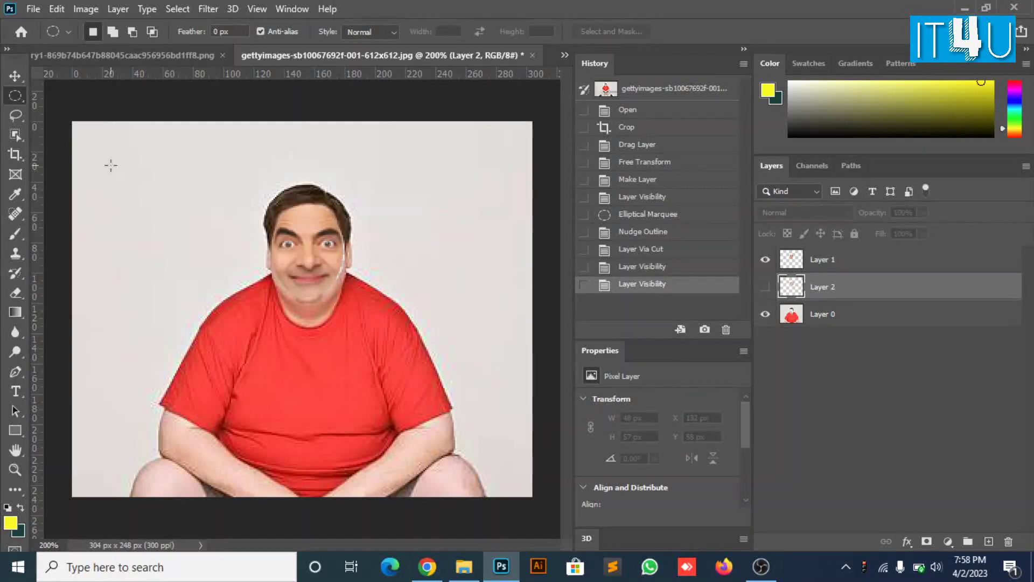
click(843, 262)
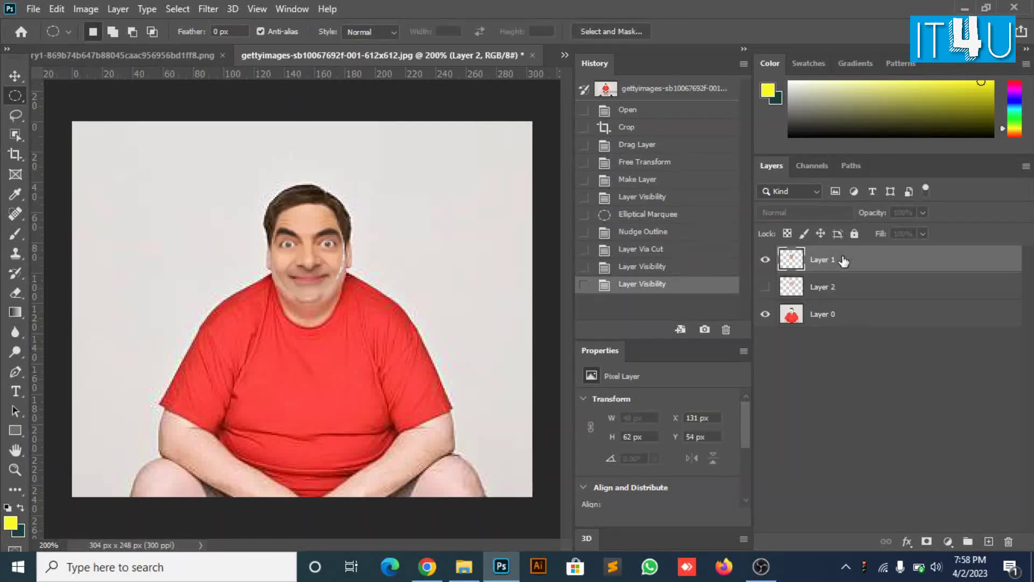
Widen the Bean face slightly with Free Transform and commit it.
key(ctrl+t)
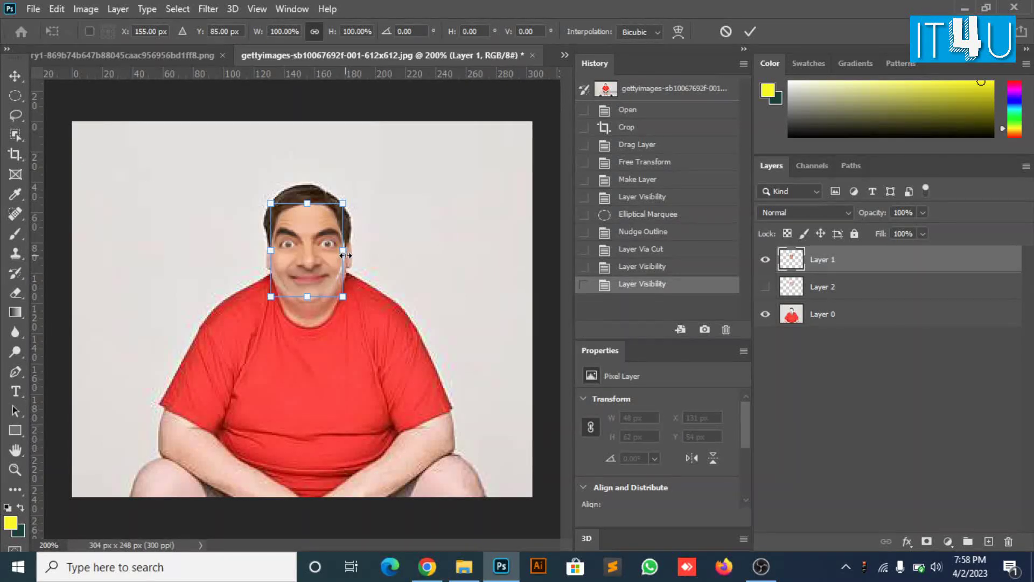
drag(345, 256, 346, 257)
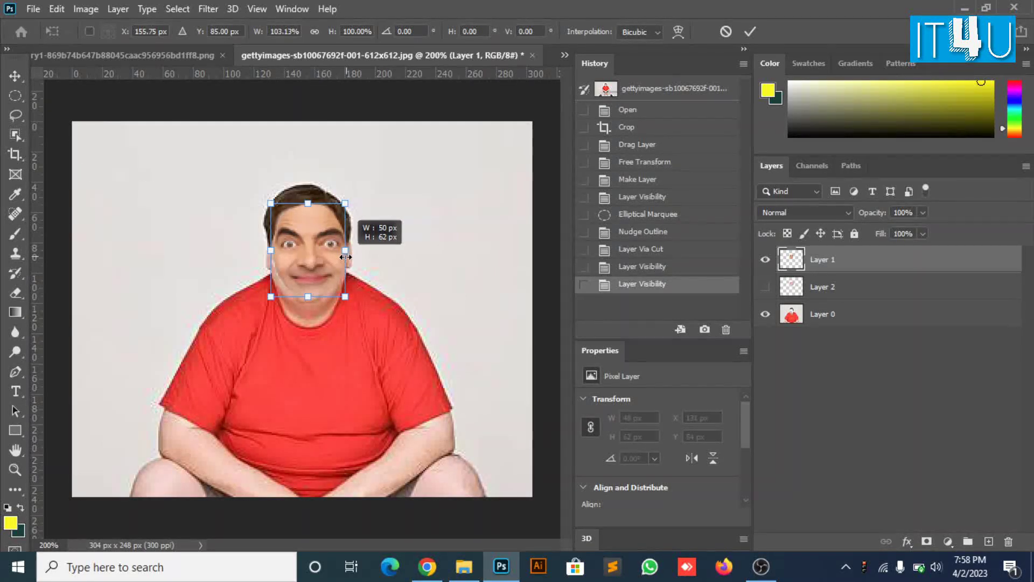
drag(346, 257, 345, 256)
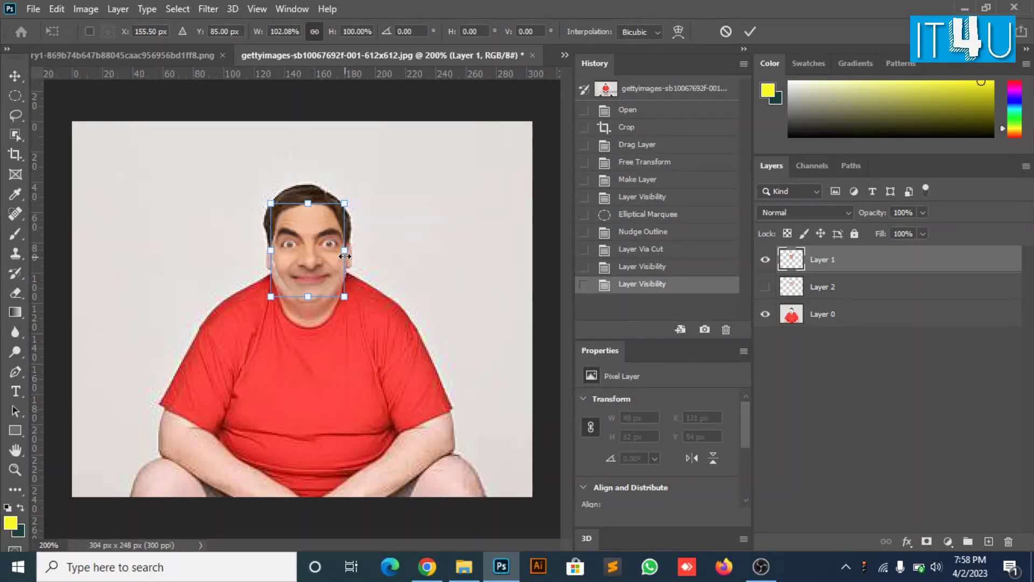
key(Left)
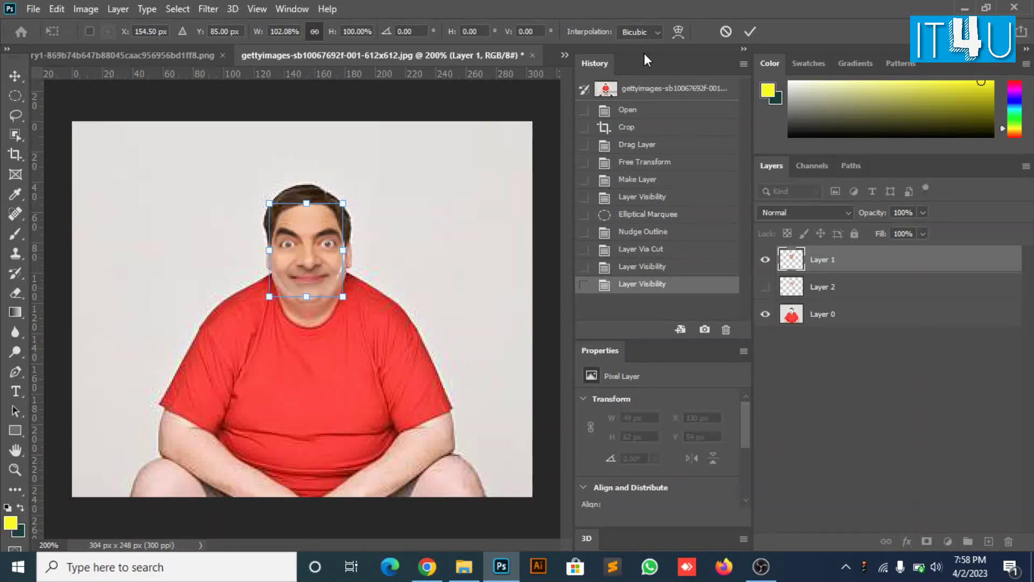
key(Right)
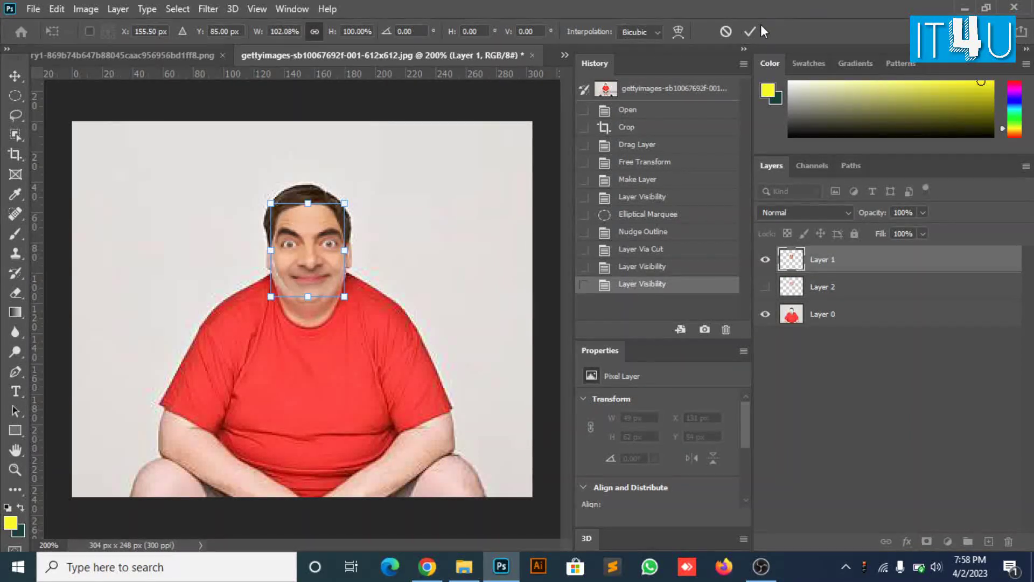
click(756, 27)
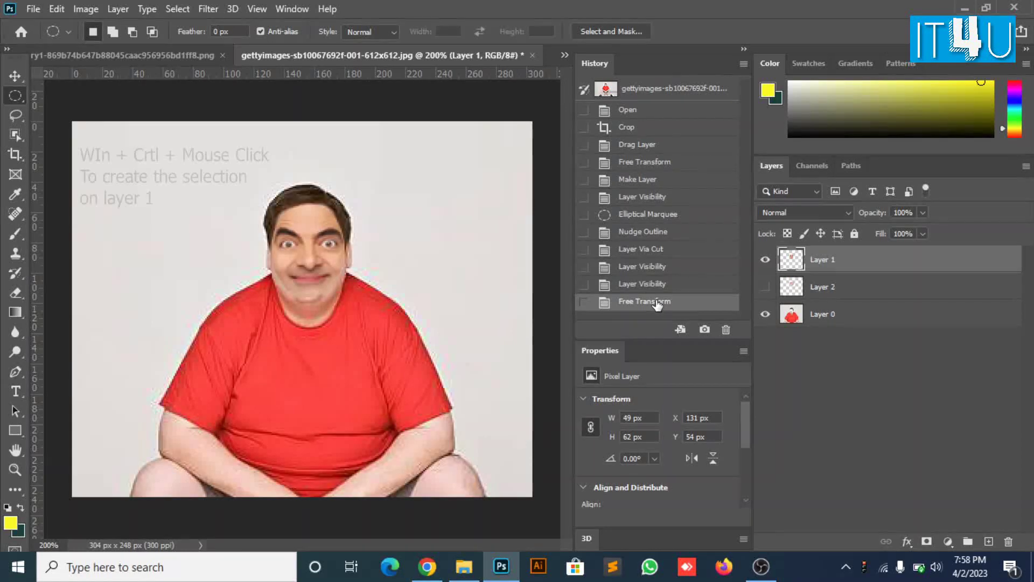
Load the Layer 1 face outline as a selection, contract it by 5 pixels, and add Layer 0.
ctrl+click(792, 260)
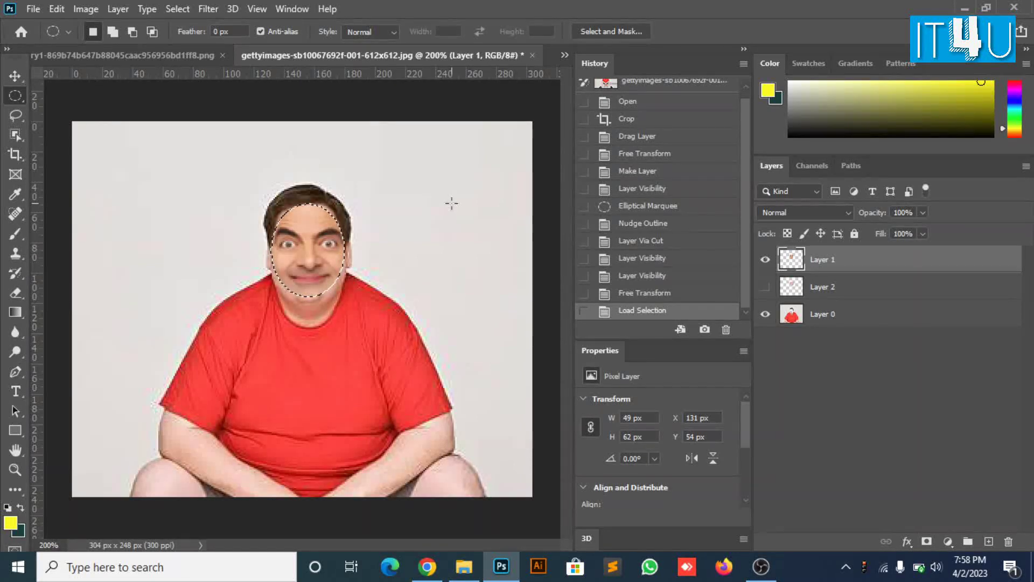
click(176, 9)
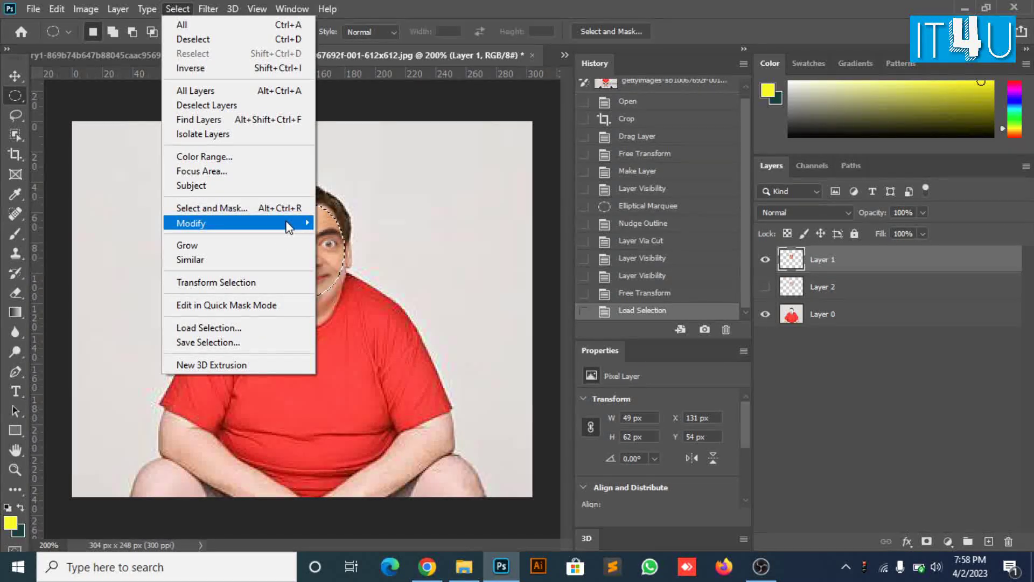
mouse_move(192, 223)
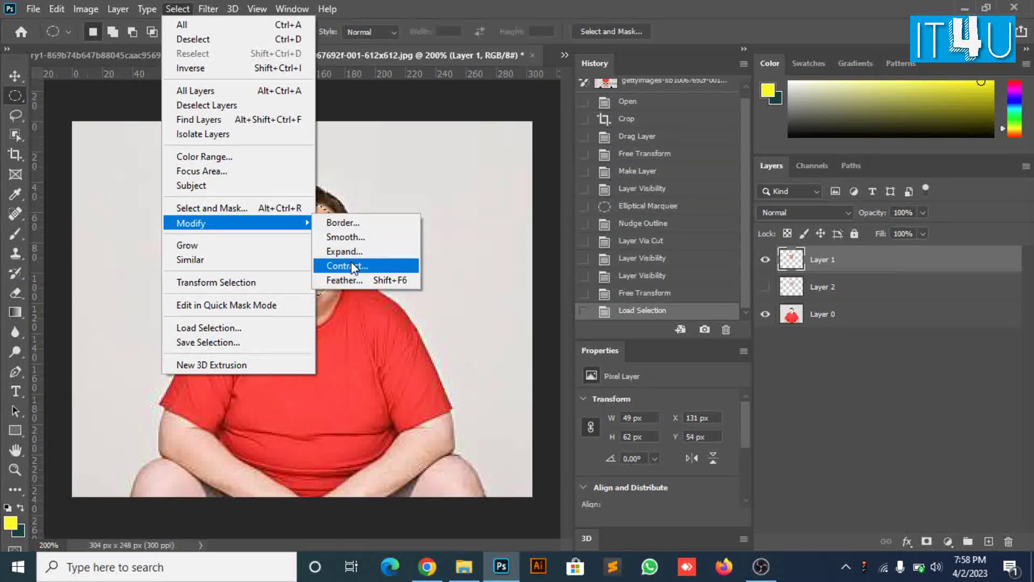
click(353, 266)
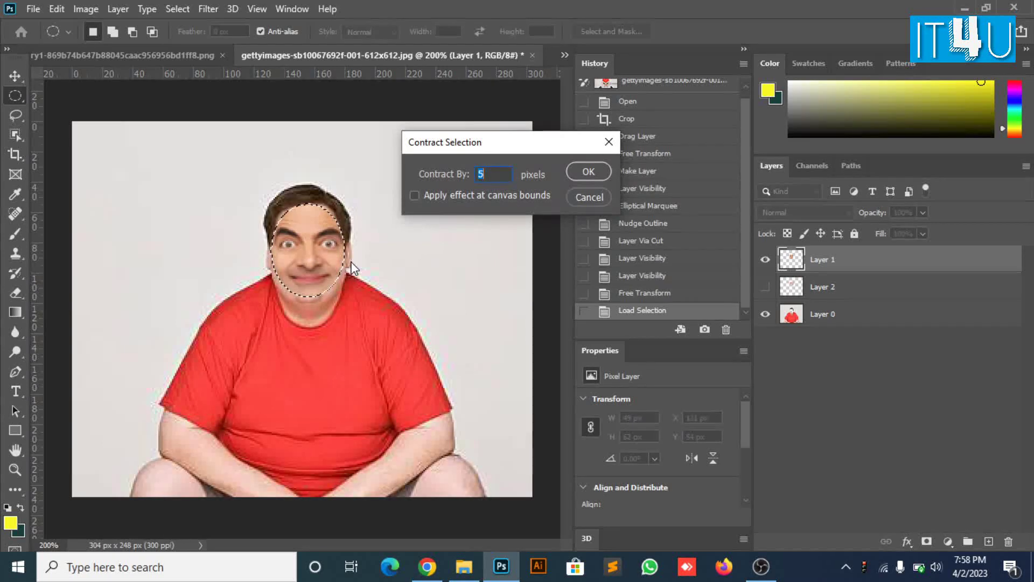
click(591, 173)
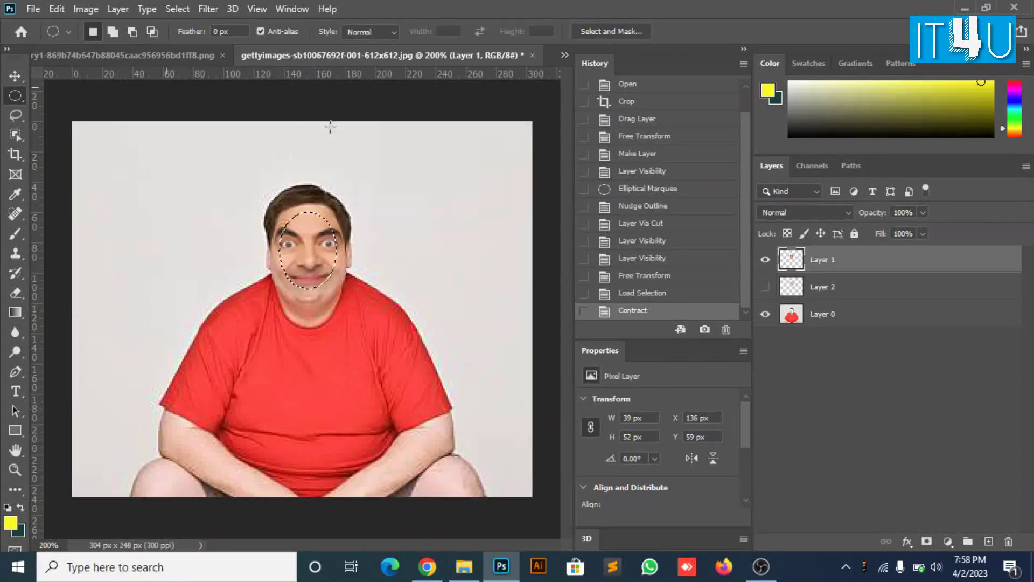
ctrl+click(863, 322)
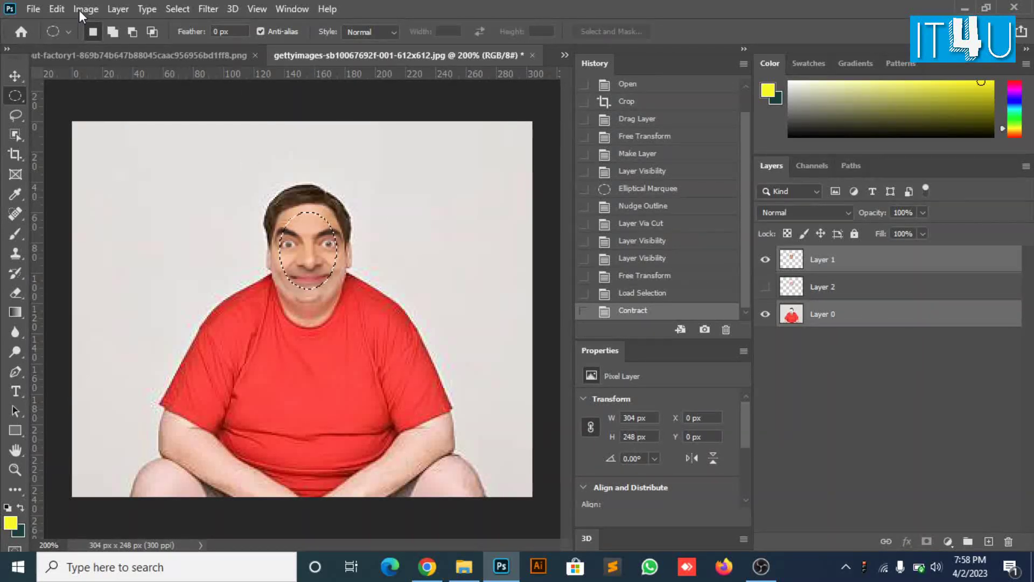
Auto-Blend Layer 0 and Layer 1 using the Stack Images method.
click(56, 8)
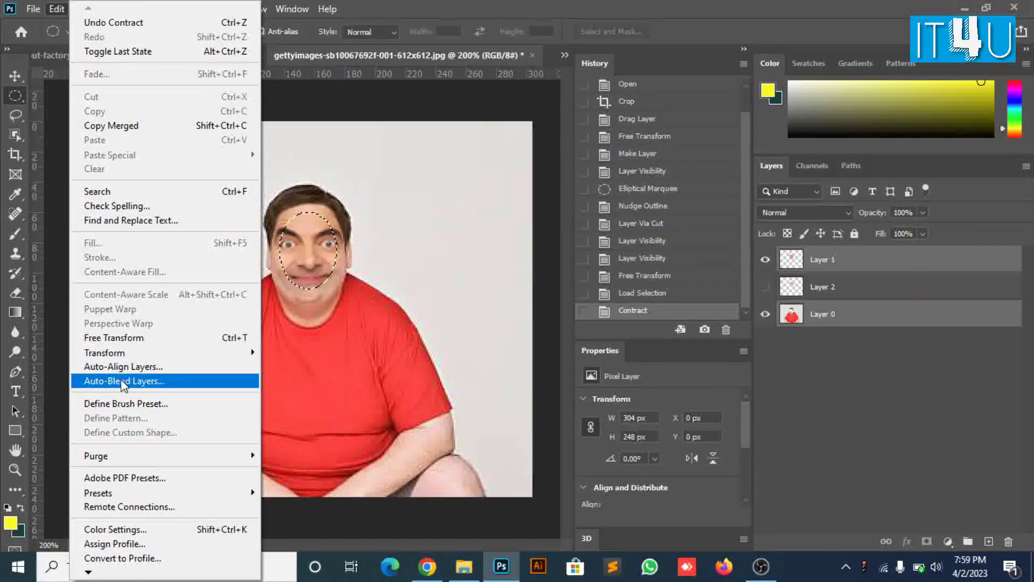
click(121, 379)
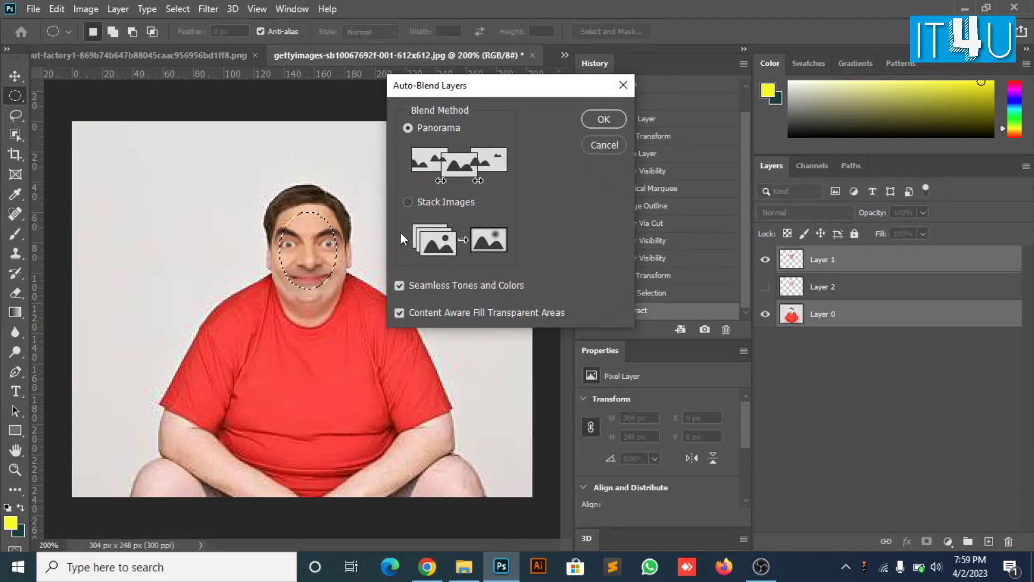
click(408, 201)
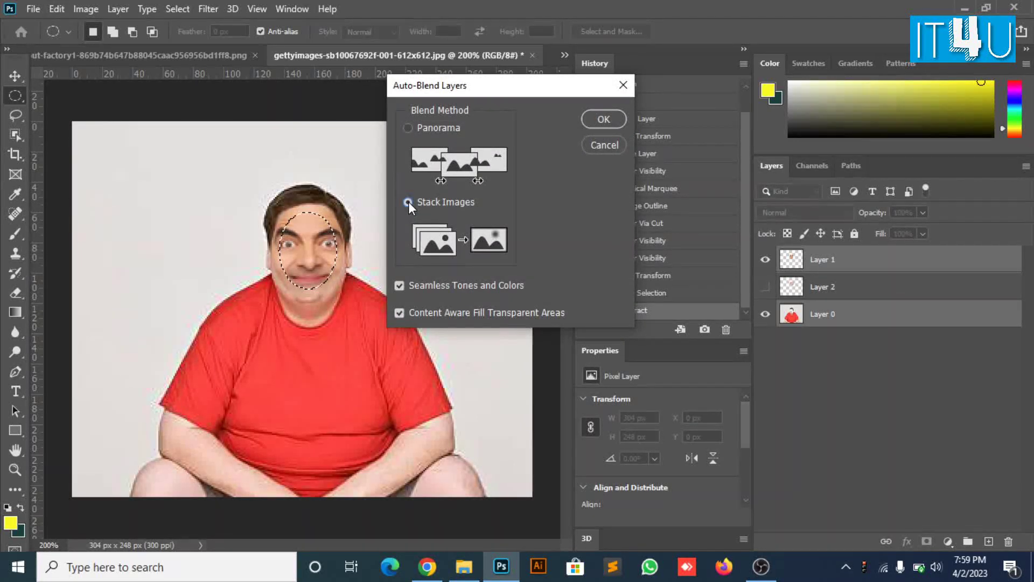
click(606, 115)
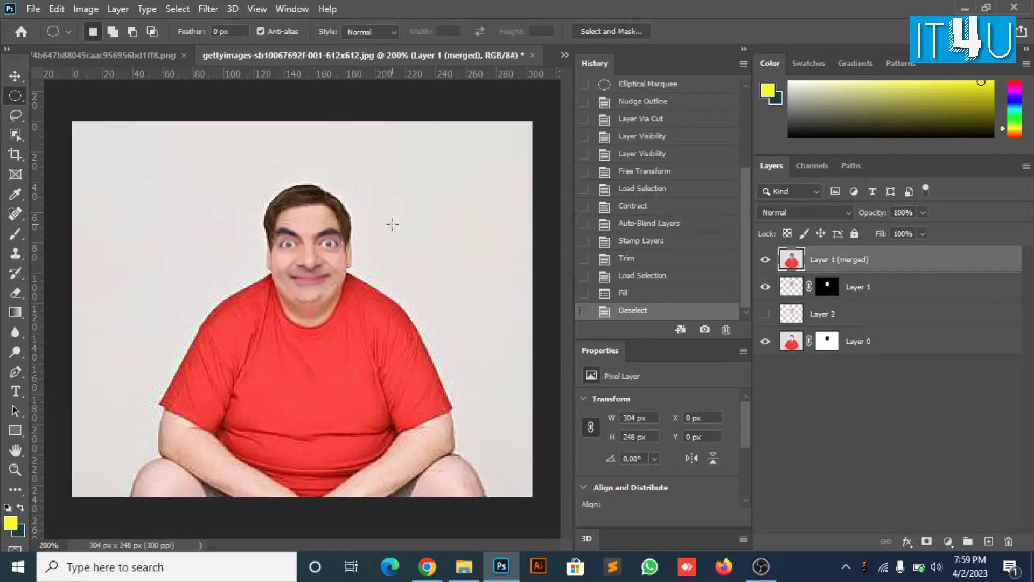
key(ctrl+minus)
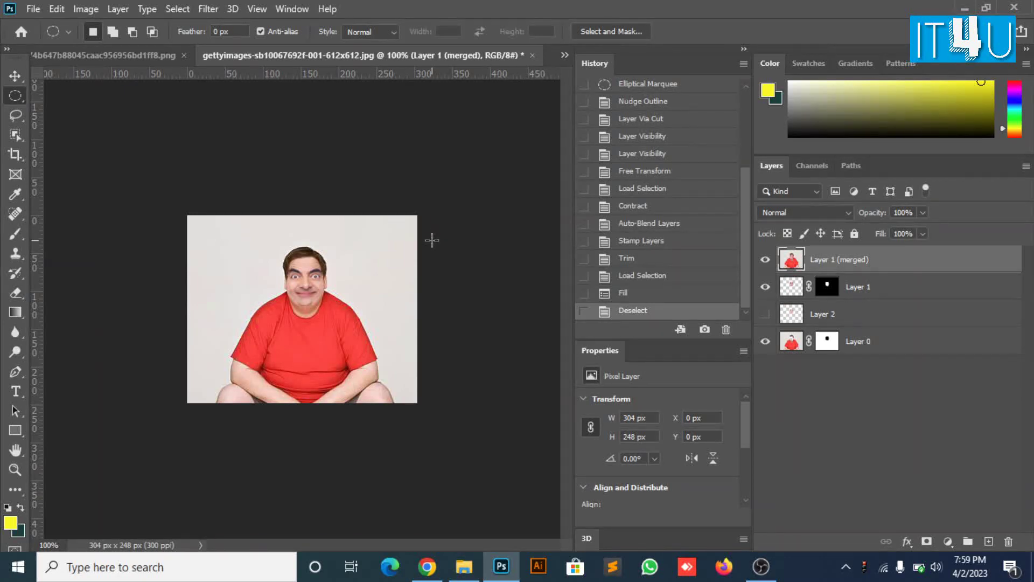
key(ctrl+plus)
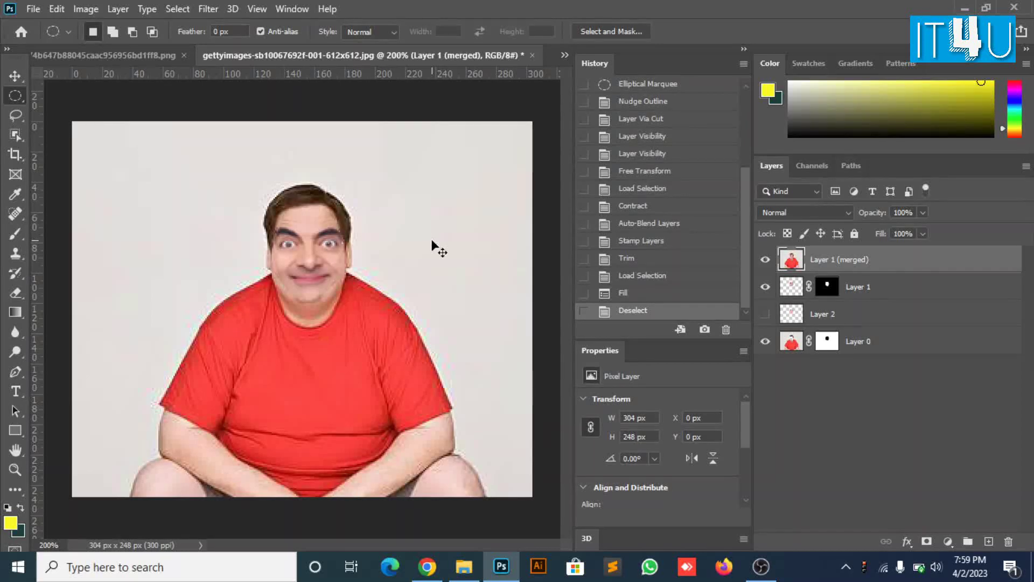
key(ctrl+minus)
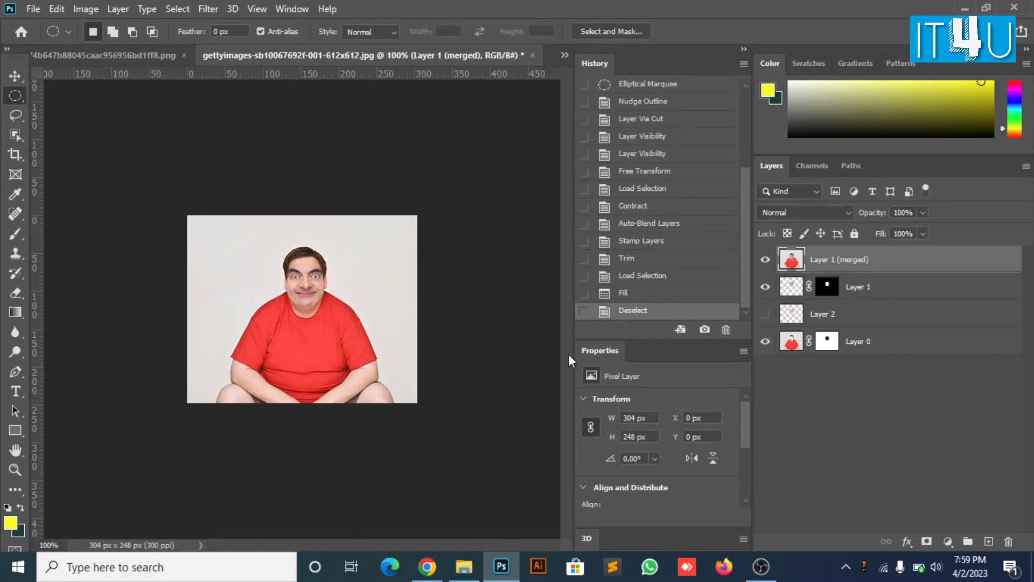